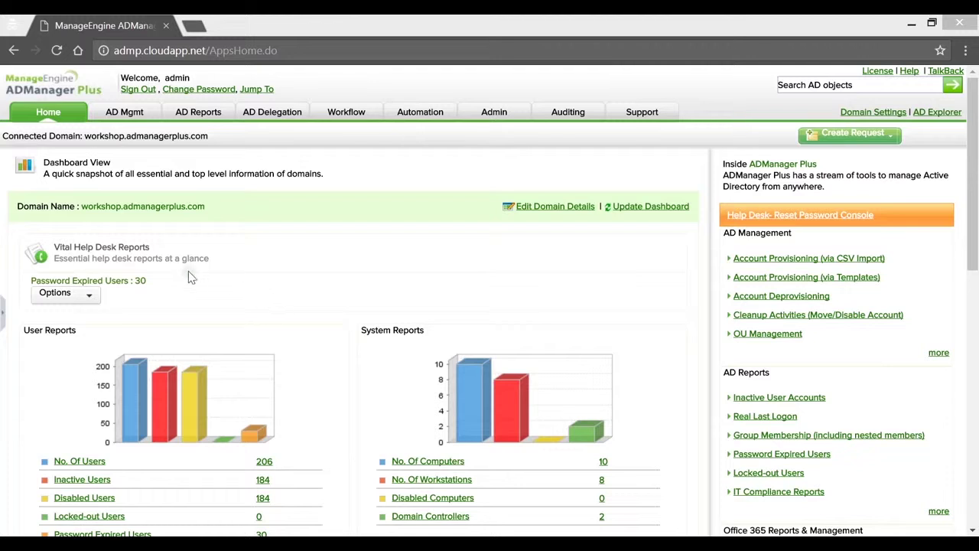
Open the Users with Duplicate Attributes report and set its attribute to Employee ID
left_click(180, 113)
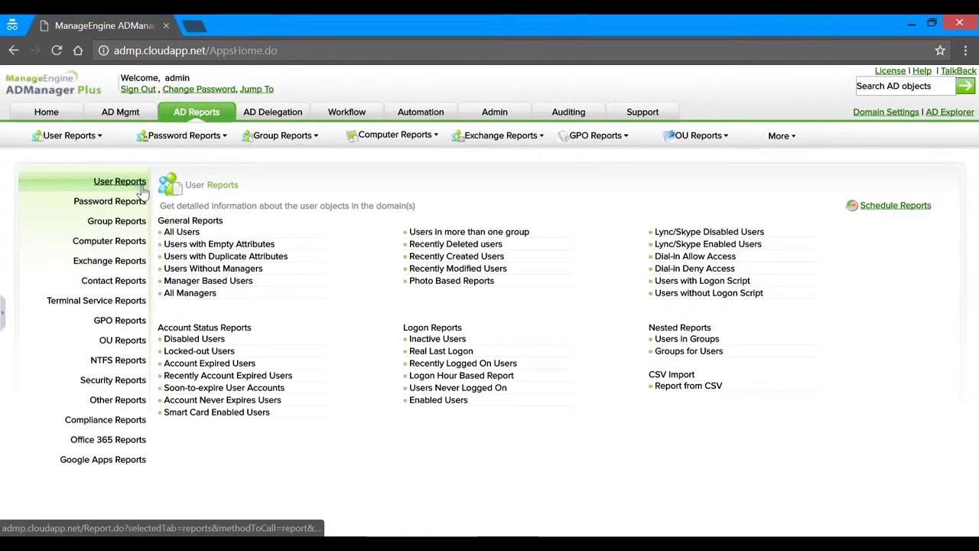
left_click(173, 262)
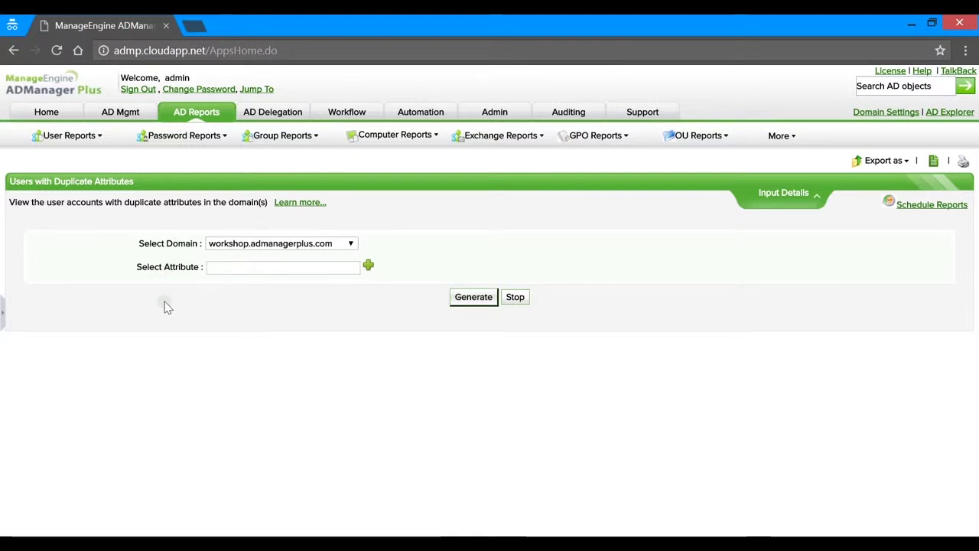
left_click(368, 267)
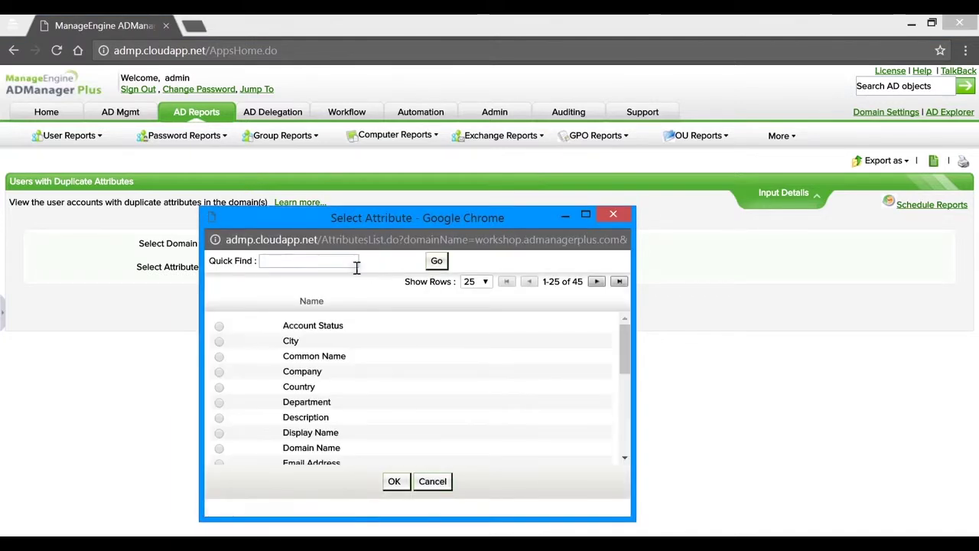
left_click(322, 264)
type("employee")
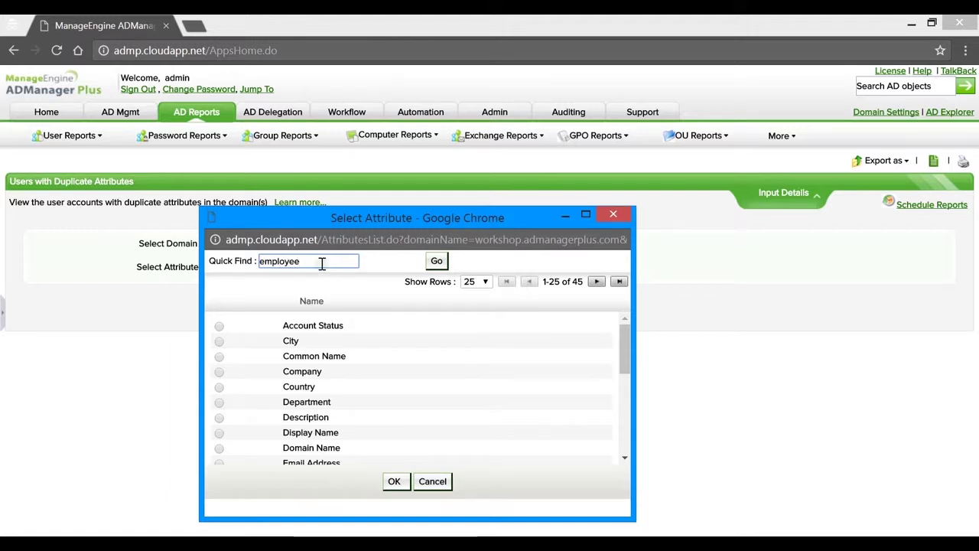
key("Return")
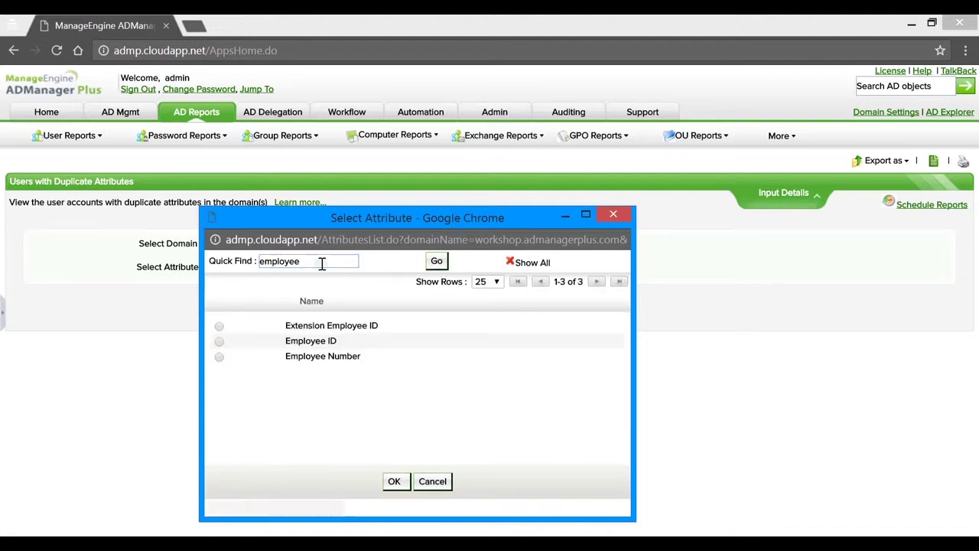
left_click(220, 342)
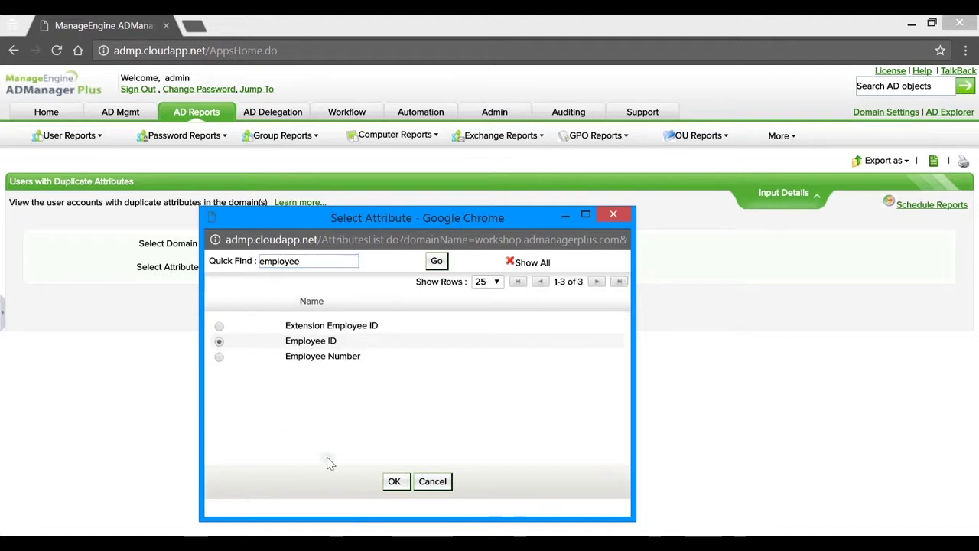
left_click(393, 481)
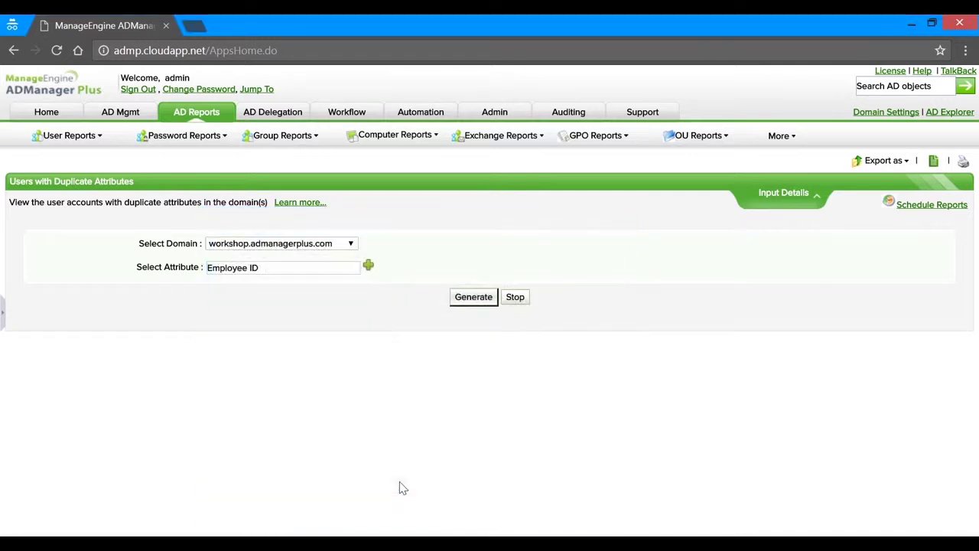
Generate the duplicate Employee ID report, review all eight users, and toggle select-all on then off
left_click(474, 297)
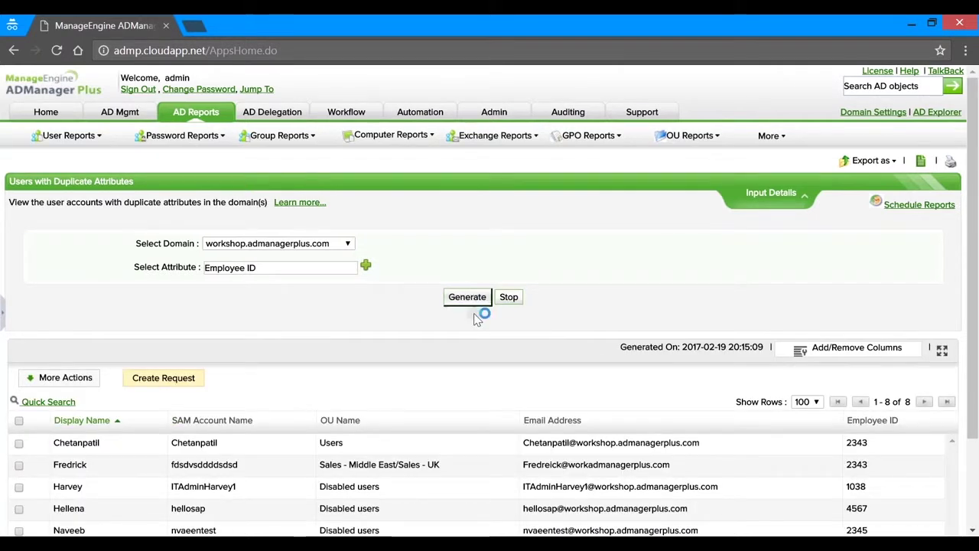
scroll(456, 368, "down", 3)
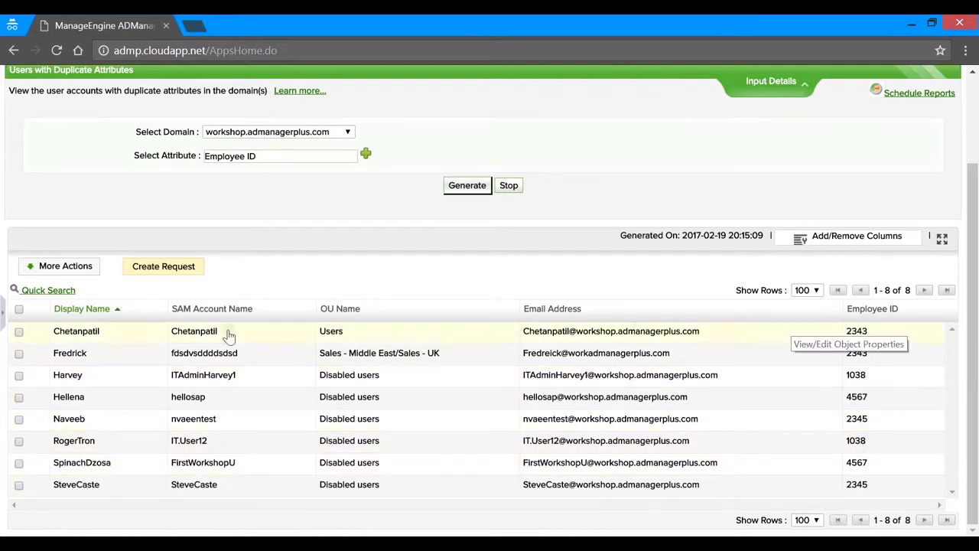
left_click(19, 310)
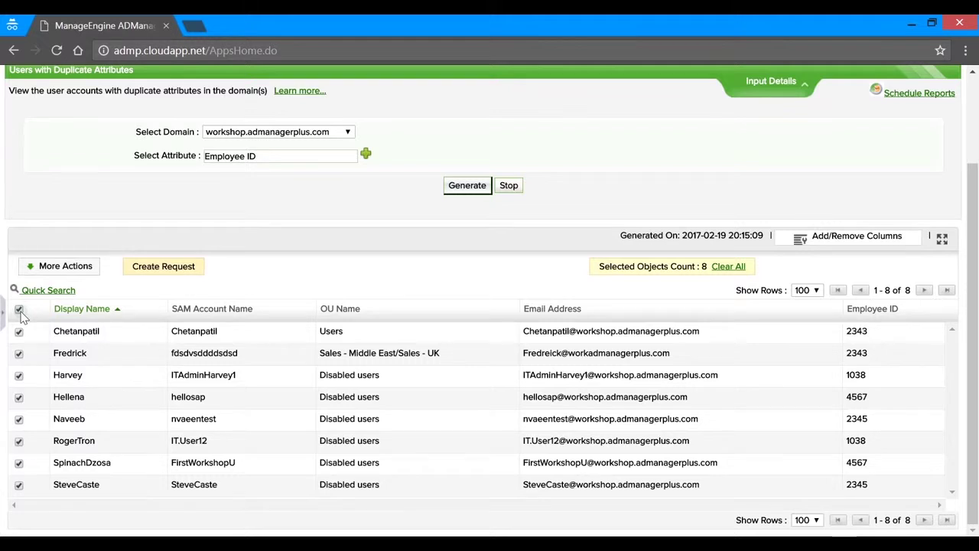
left_click(19, 310)
In the first user's Modify User Properties, replace Employee ID 2343 with 1992 and update
left_click(76, 330)
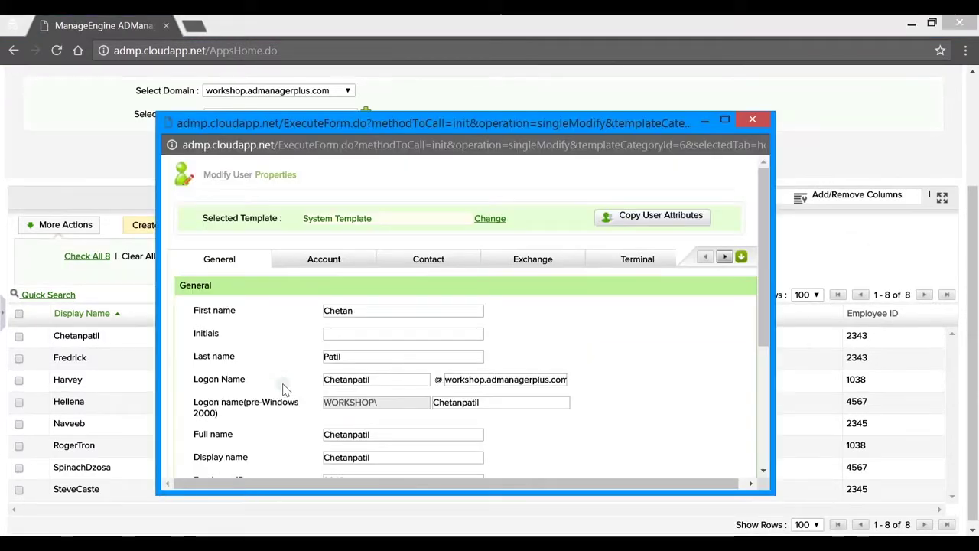
scroll(283, 388, "down", 1)
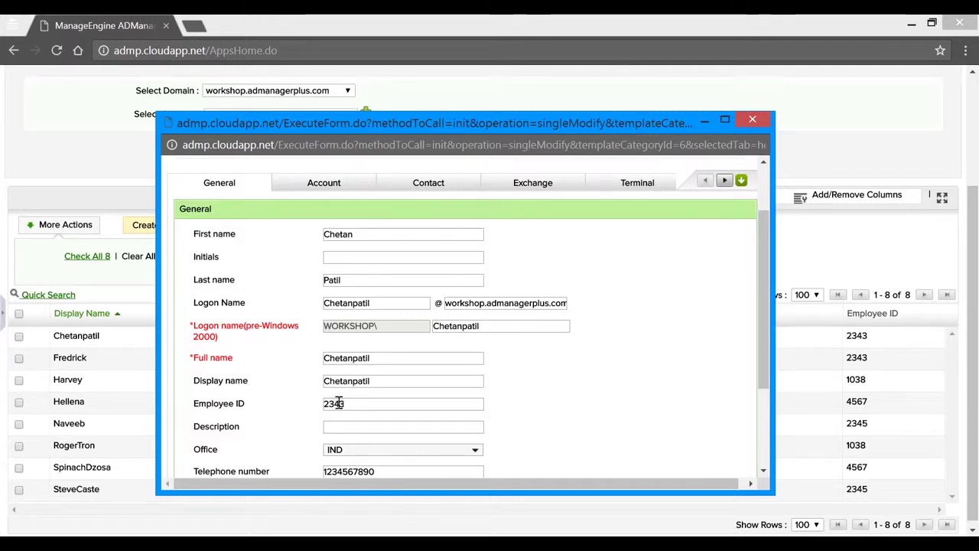
double_click(336, 403)
type("1992")
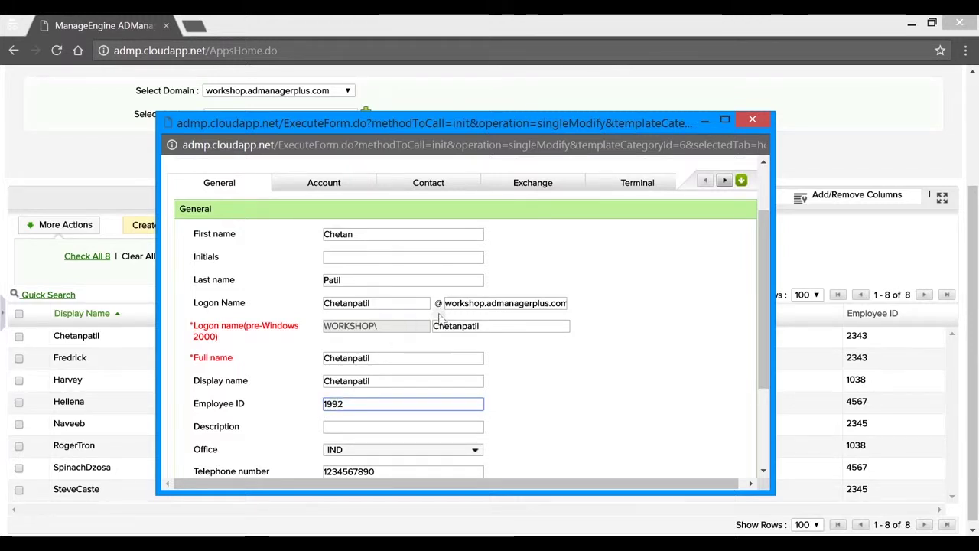
scroll(454, 360, "down", 2)
left_click(449, 459)
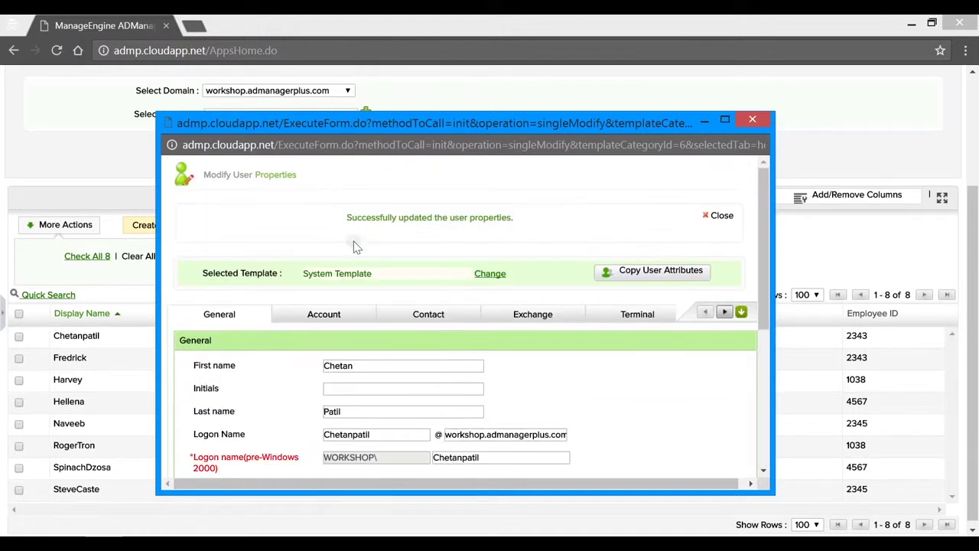
left_click(752, 120)
scroll(434, 271, "up", 3)
scroll(433, 270, "up", 1)
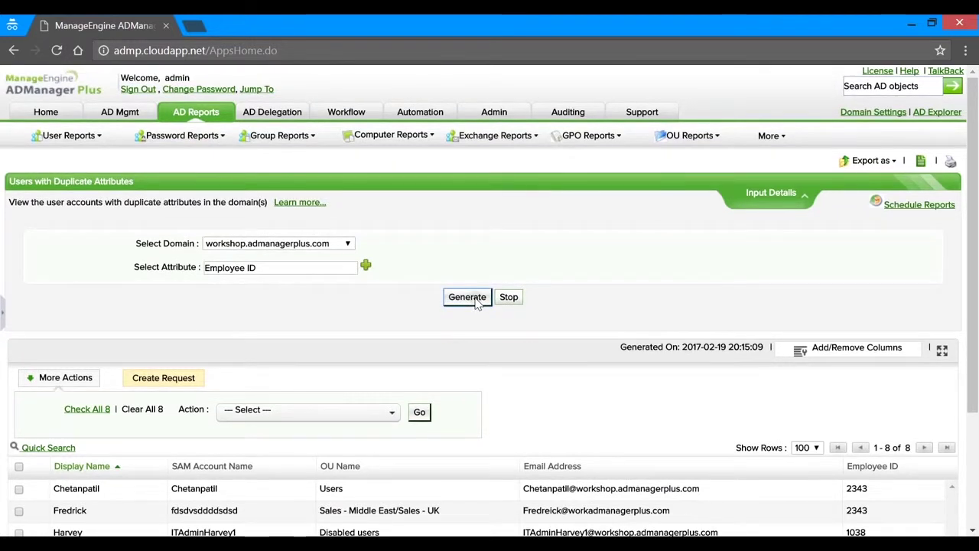
Regenerate the duplicate Employee ID report and scroll through its six remaining users
left_click(468, 298)
left_click(476, 300)
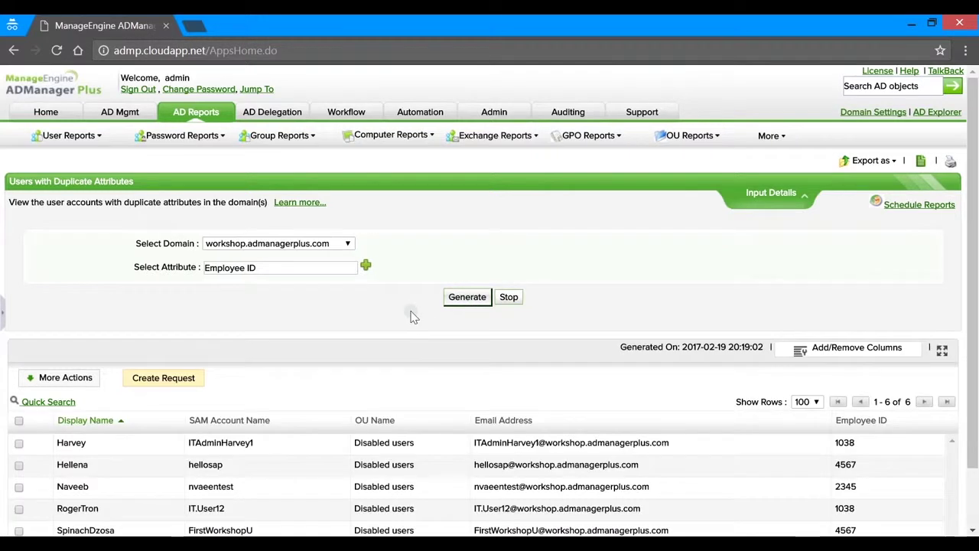
scroll(412, 316, "down", 1)
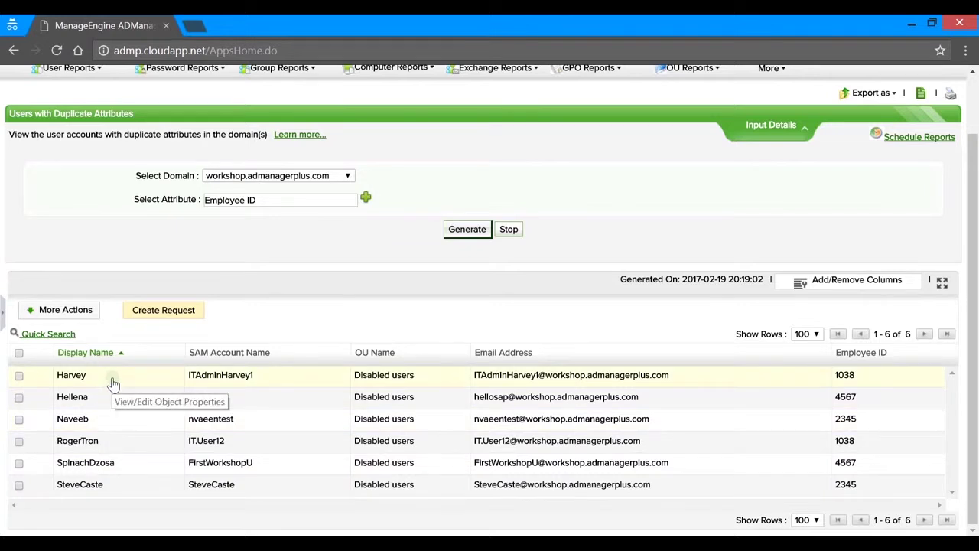
scroll(277, 349, "up", 1)
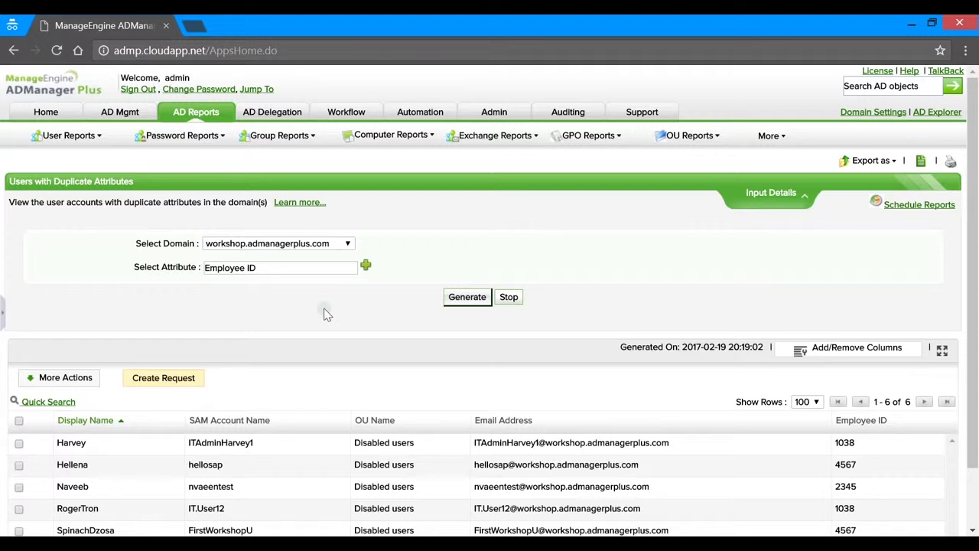
Open the Users with Empty Attributes report's attribute customization
left_click(197, 116)
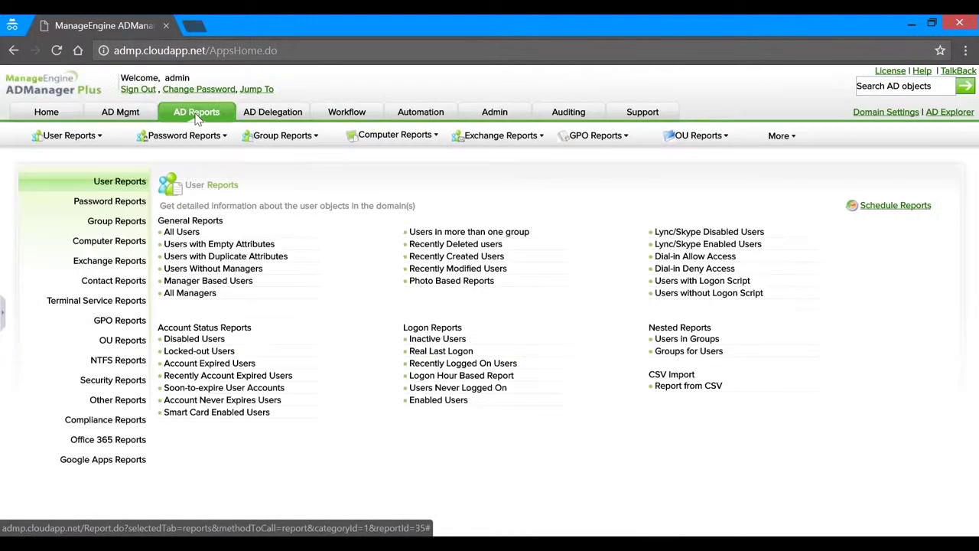
left_click(246, 244)
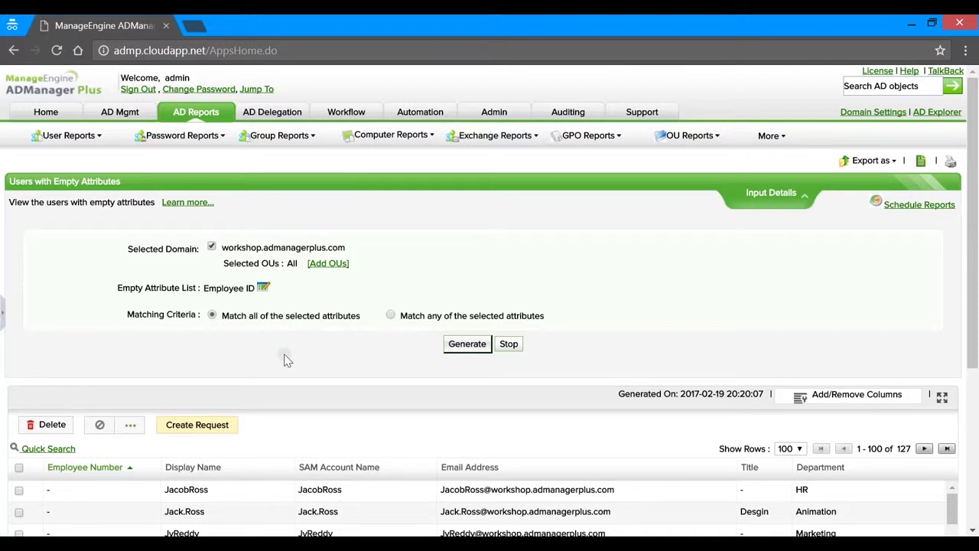
left_click(263, 288)
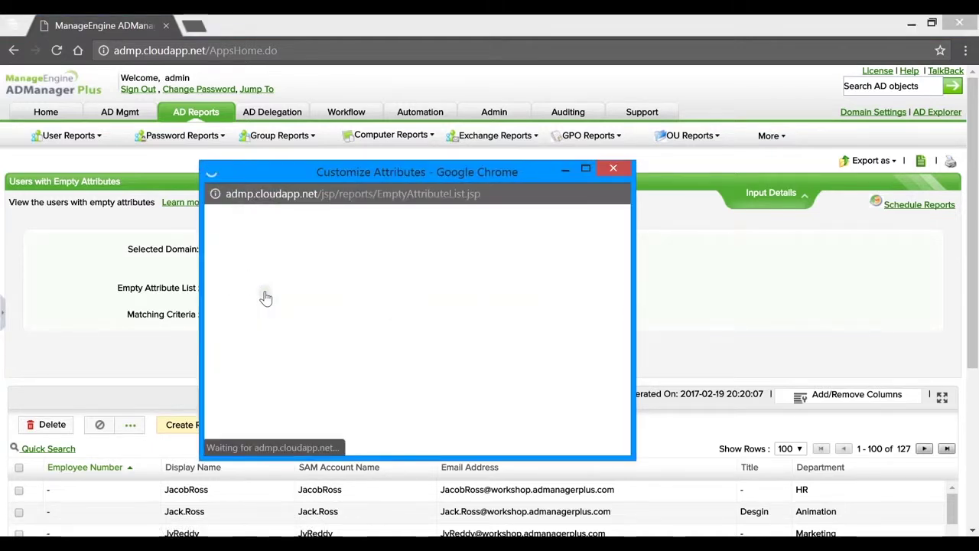
Add Employee Number, remove Employee ID from the checked attributes, and save
left_click(389, 262)
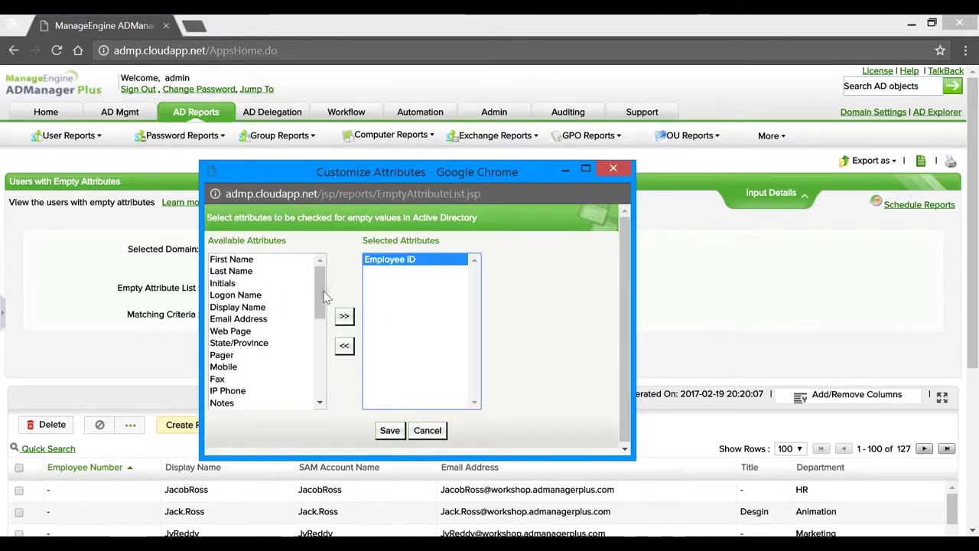
left_click_drag(317, 299, 322, 388)
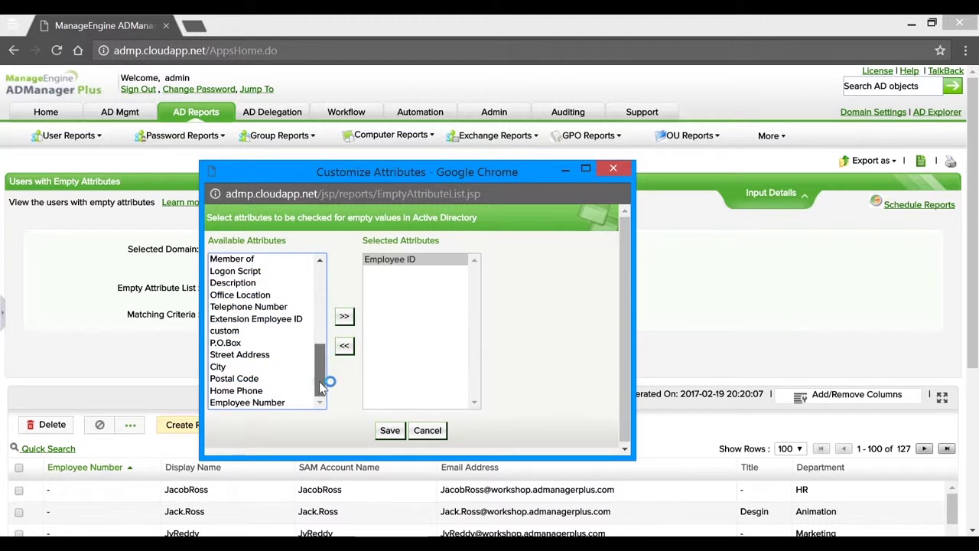
left_click(295, 402)
left_click(344, 315)
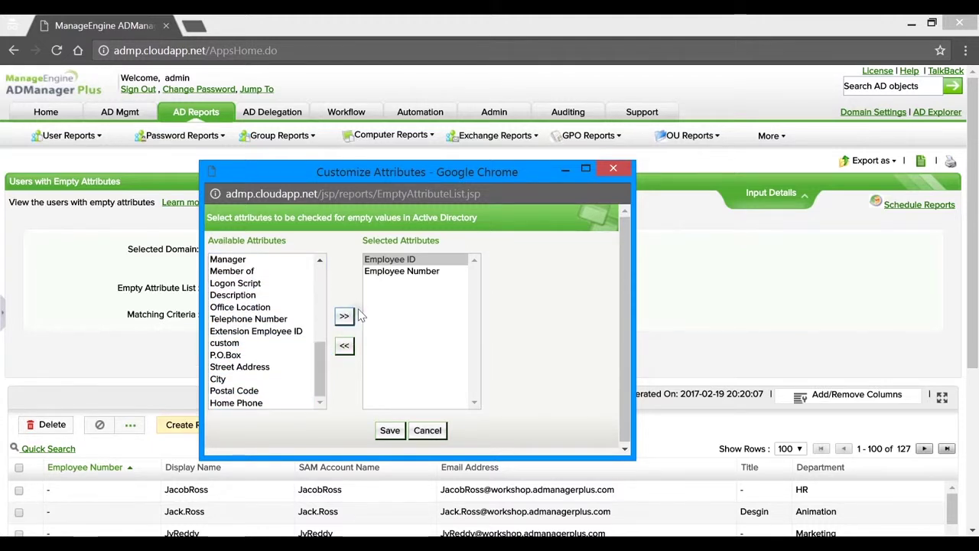
left_click(389, 260)
left_click(344, 345)
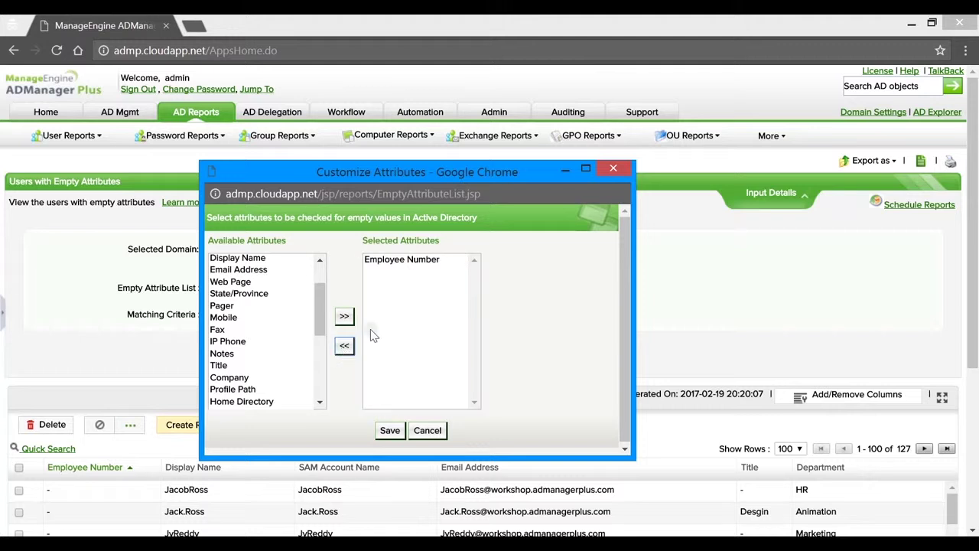
left_click(389, 430)
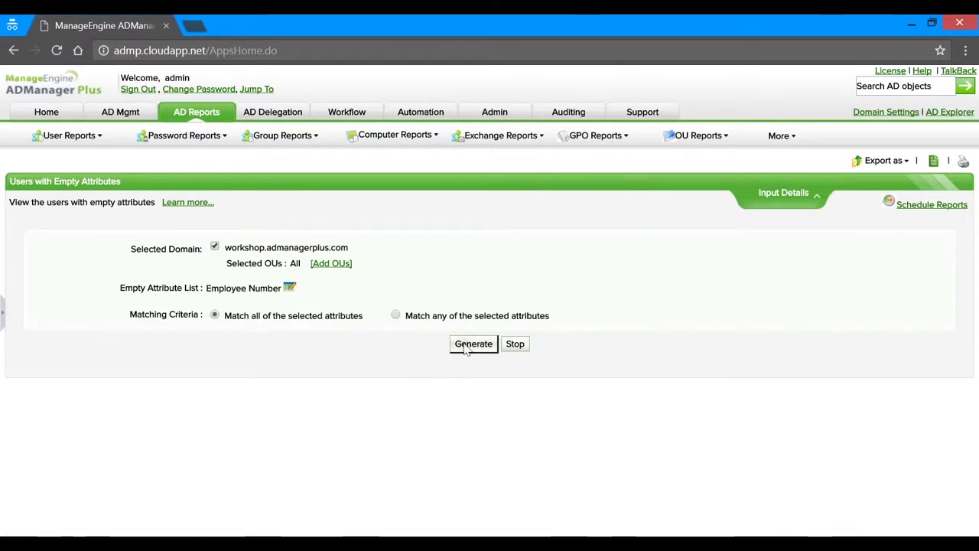
Generate the empty Employee Number report and scroll through its 20 users
left_click(468, 345)
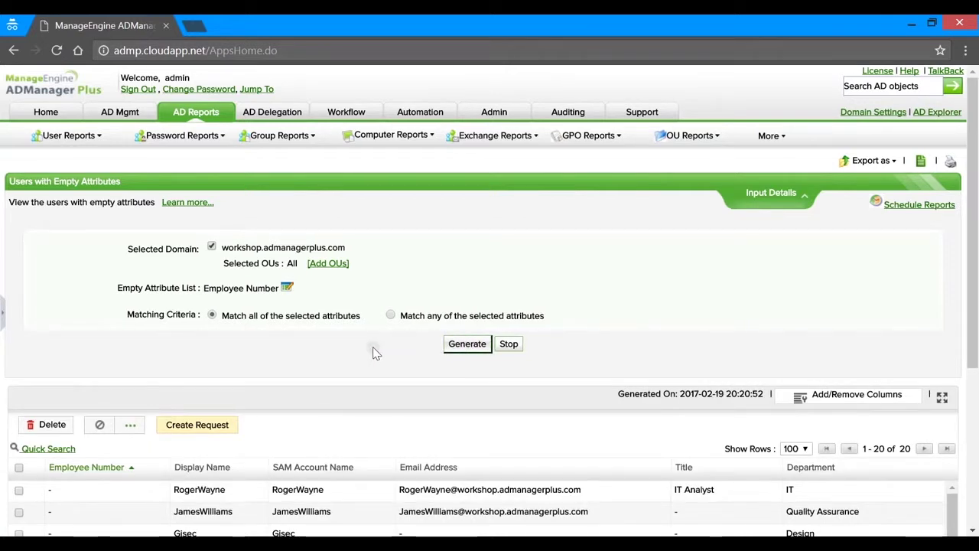
scroll(374, 352, "down", 2)
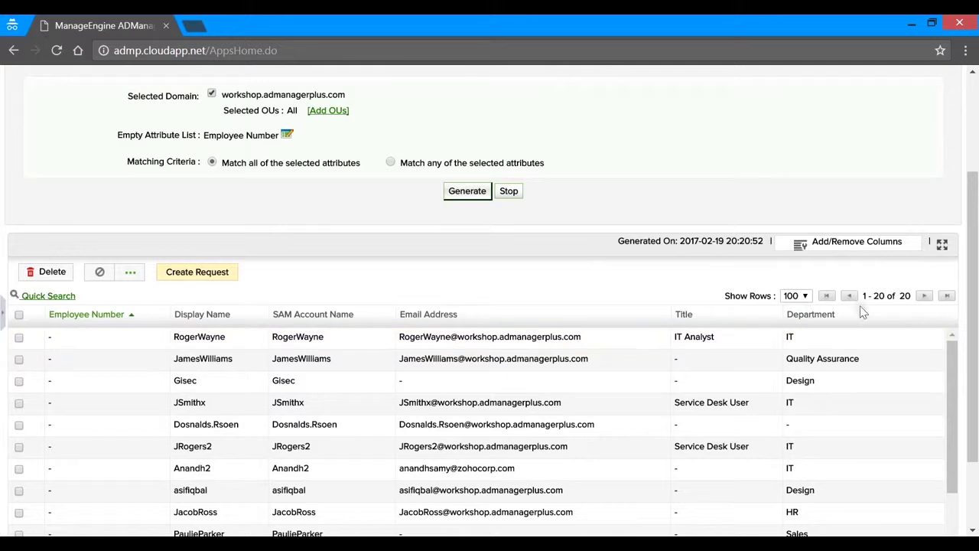
scroll(127, 379, "down", 1)
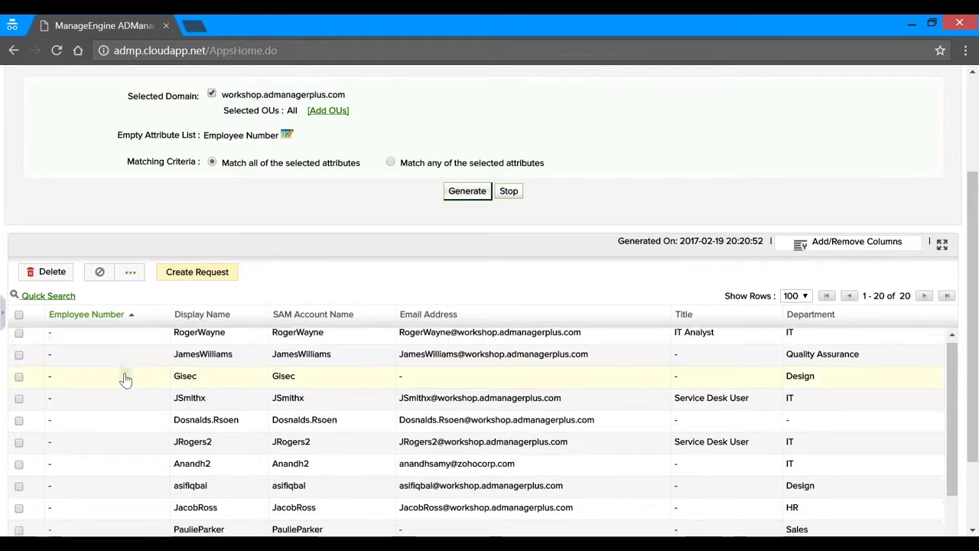
scroll(124, 378, "down", 3)
scroll(125, 400, "down", 2)
scroll(118, 486, "up", 2)
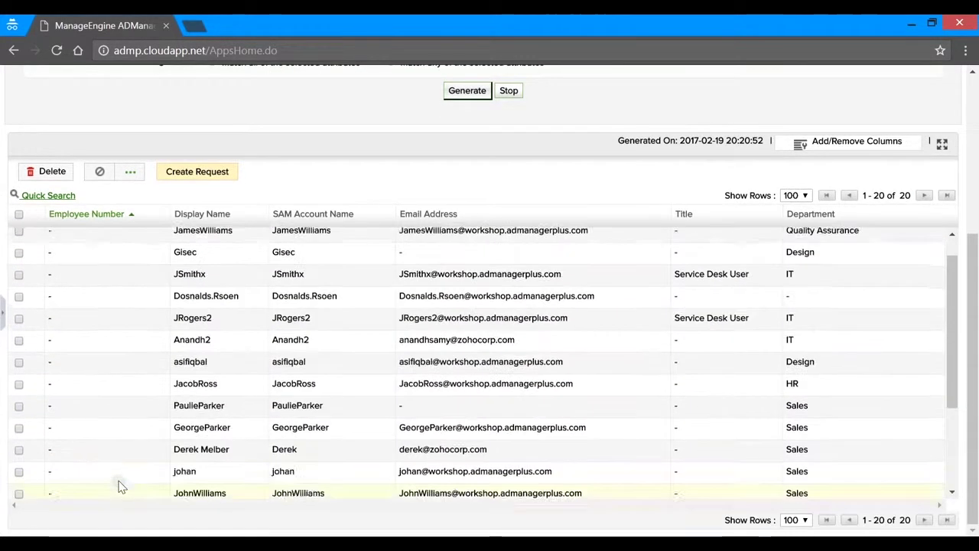
scroll(119, 486, "up", 3)
Select all 20 users and view the available bulk actions without applying one
left_click(18, 291)
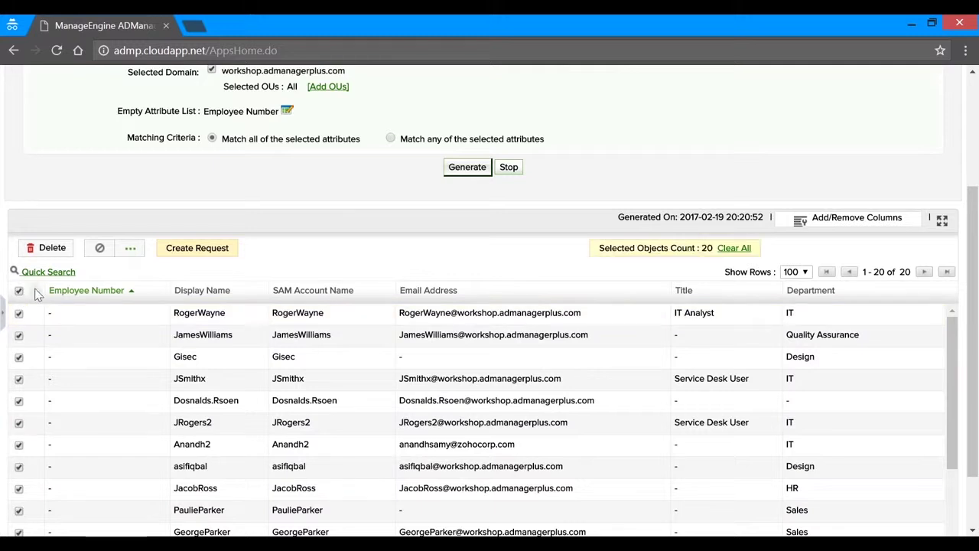
left_click(128, 250)
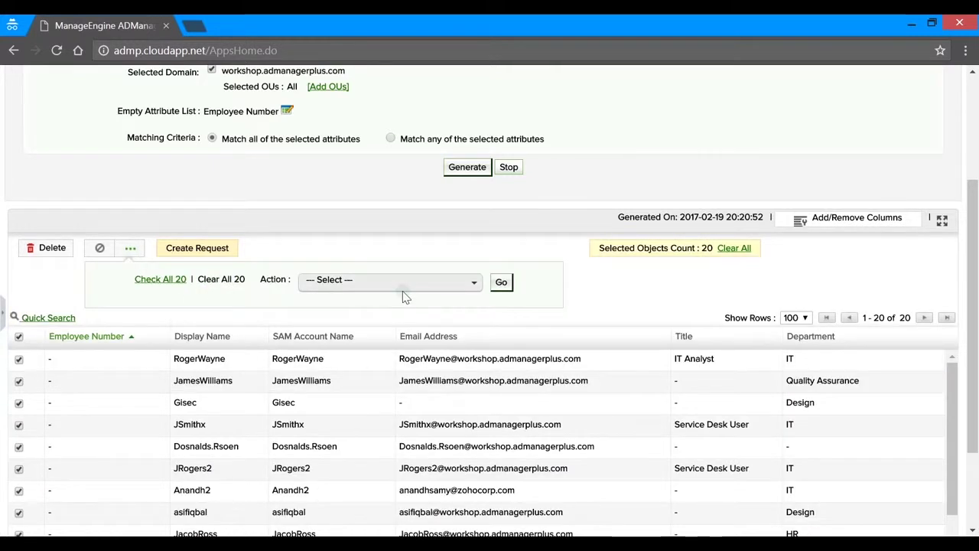
left_click(480, 284)
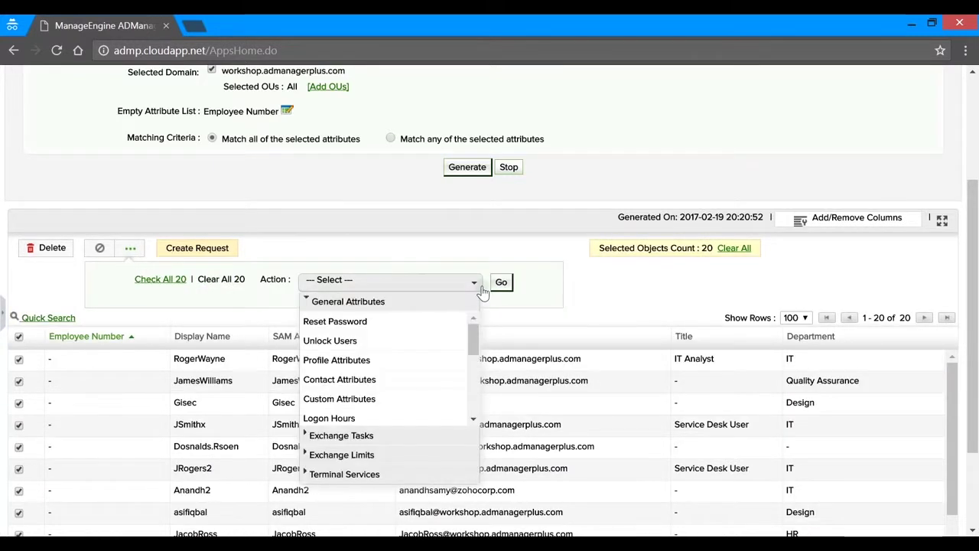
left_click(164, 314)
scroll(115, 344, "up", 2)
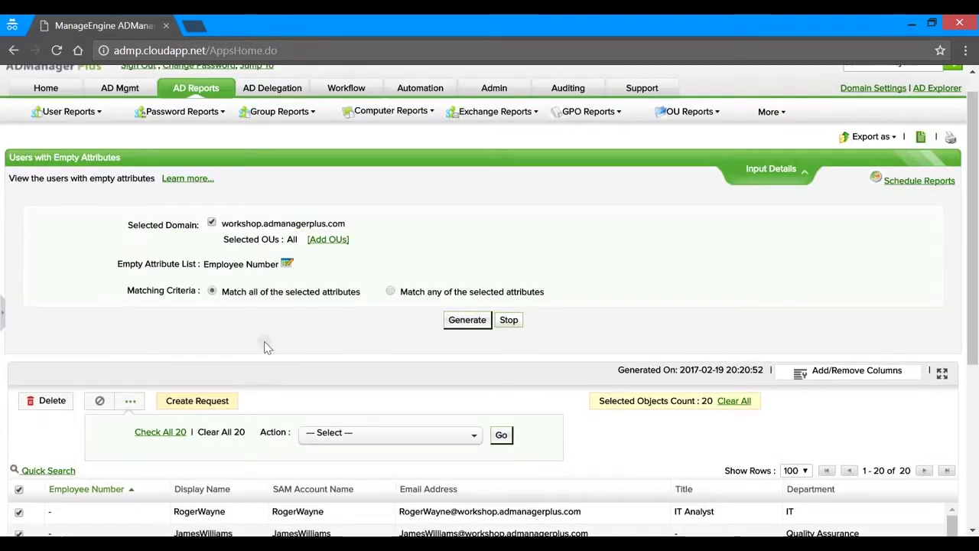
Add Office Location and Extension Employee ID to the checked attributes and save
left_click(287, 263)
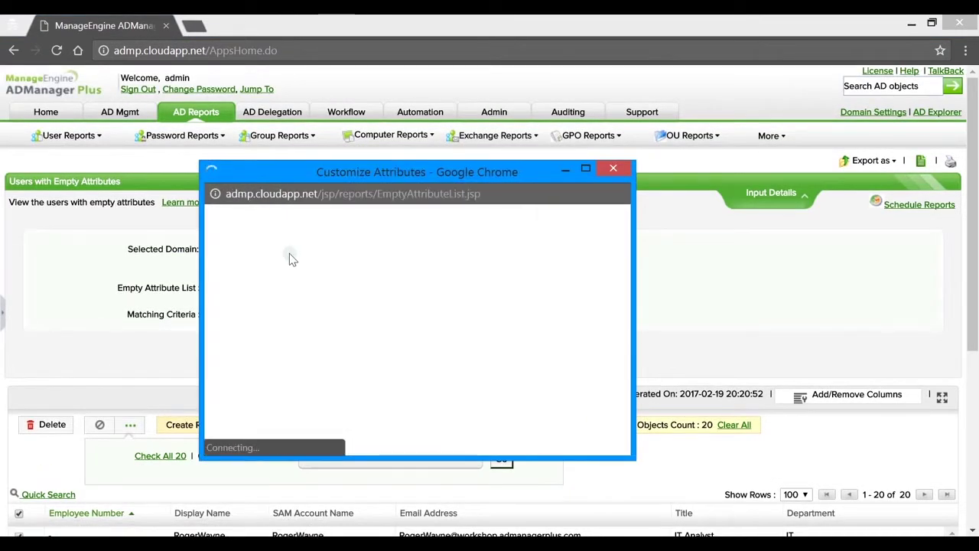
left_click_drag(319, 282, 314, 372)
left_click(291, 319)
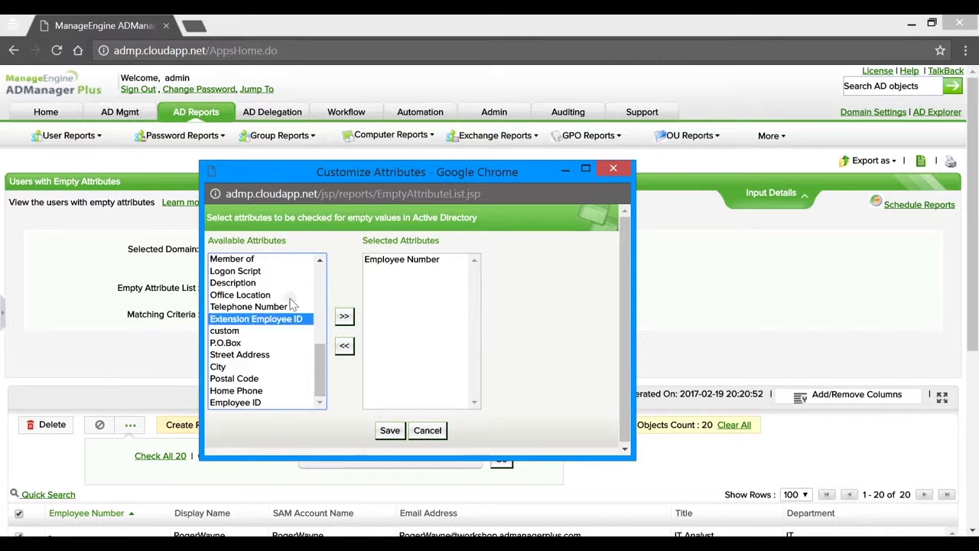
left_click(279, 294, "ctrl")
left_click(344, 316)
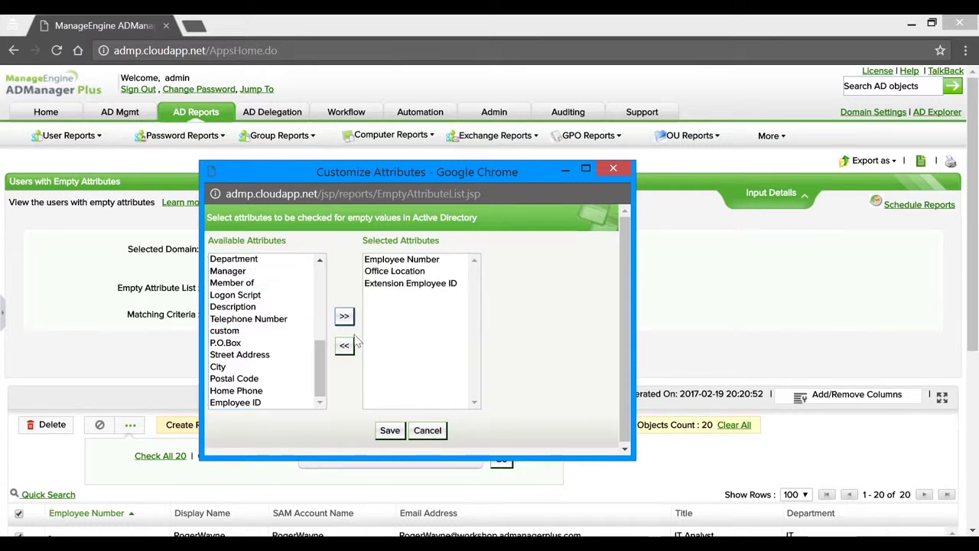
left_click(390, 431)
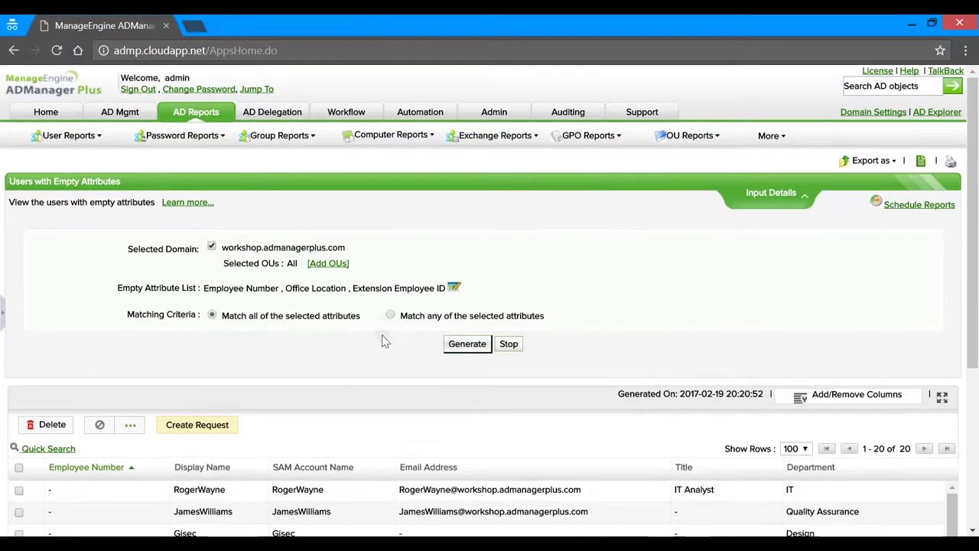
Match users missing any selected attribute, review the 206 results, and check the Export as formats
left_click(390, 315)
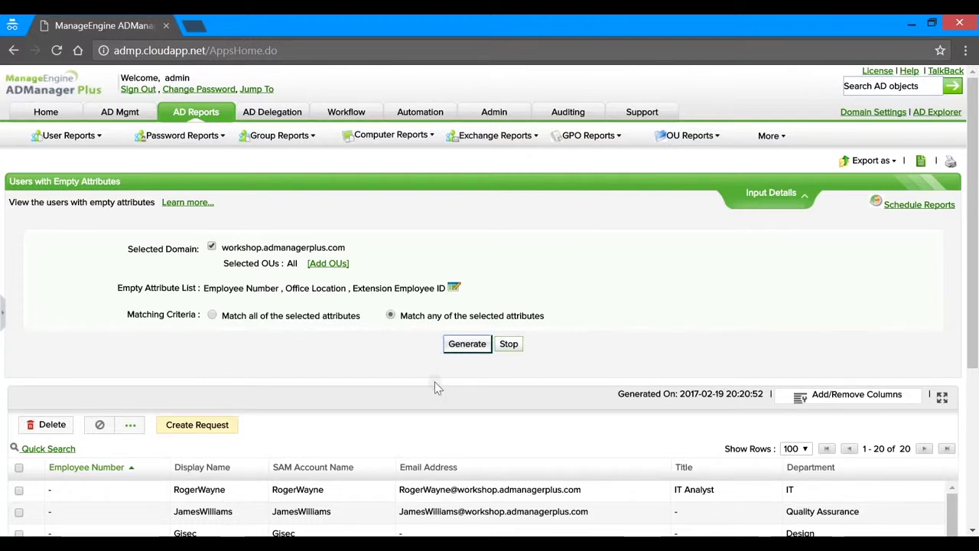
scroll(853, 426, "down", 2)
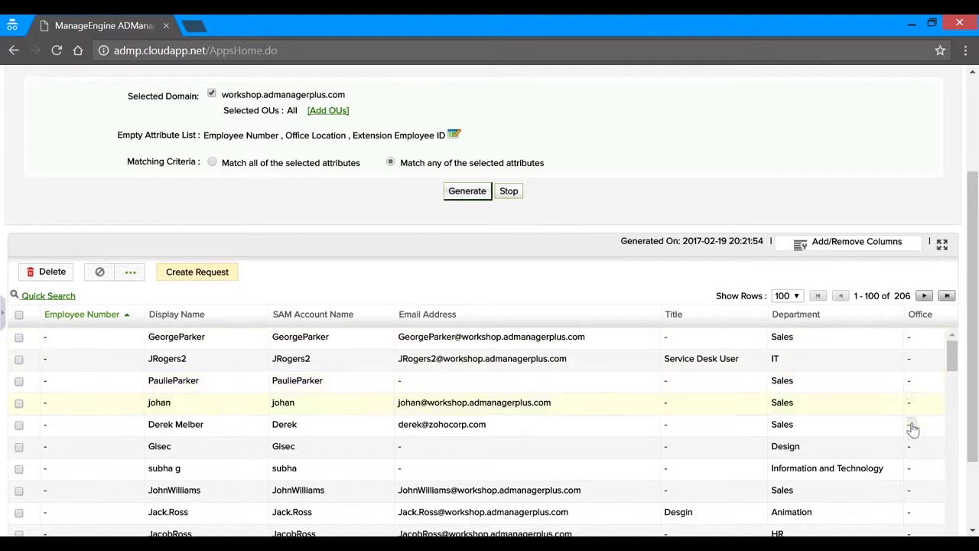
scroll(298, 360, "up", 2)
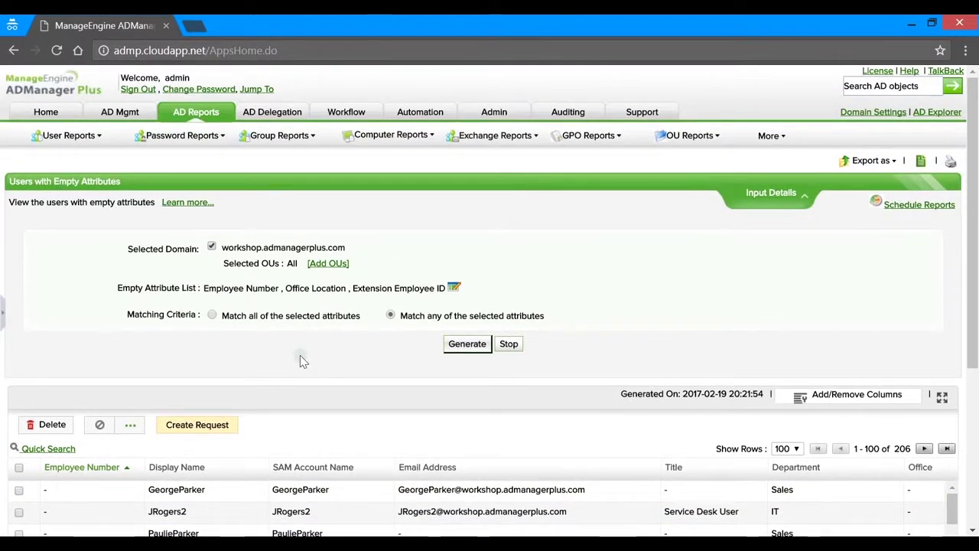
left_click(872, 161)
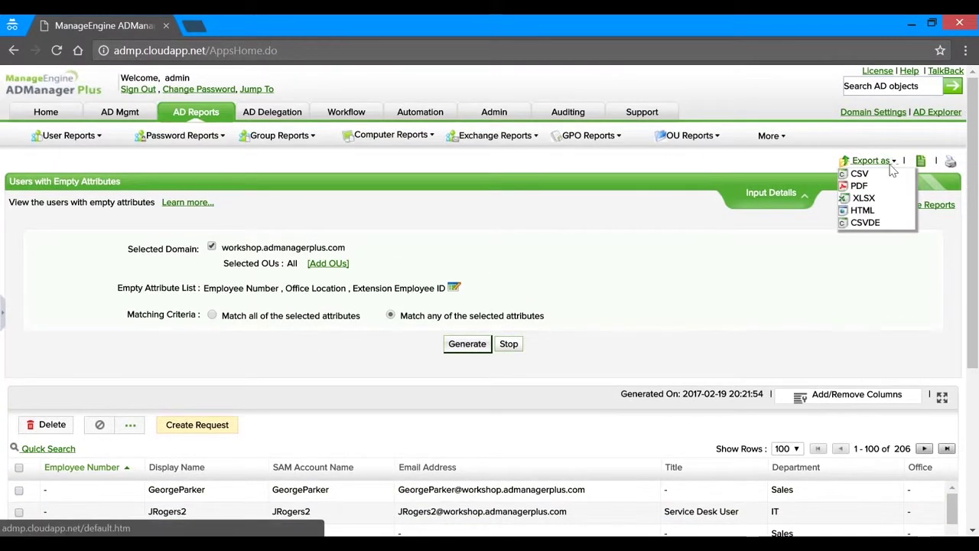
left_click(869, 230)
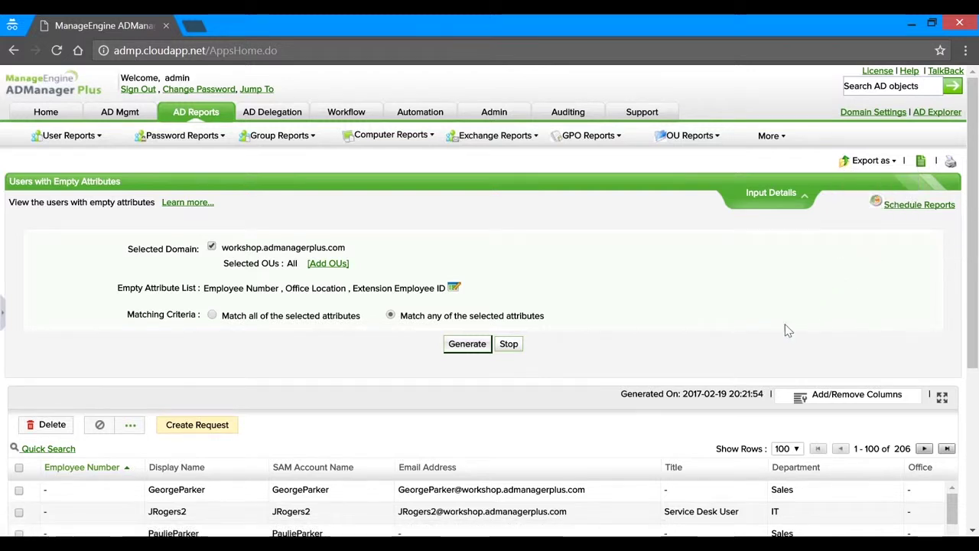